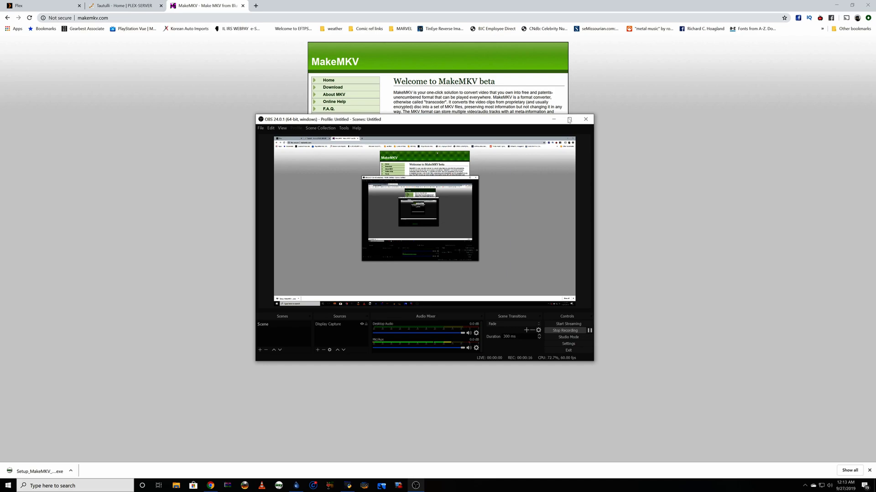
Step: Minimize the recording window and open the MakeMKV website's download page
click(554, 119)
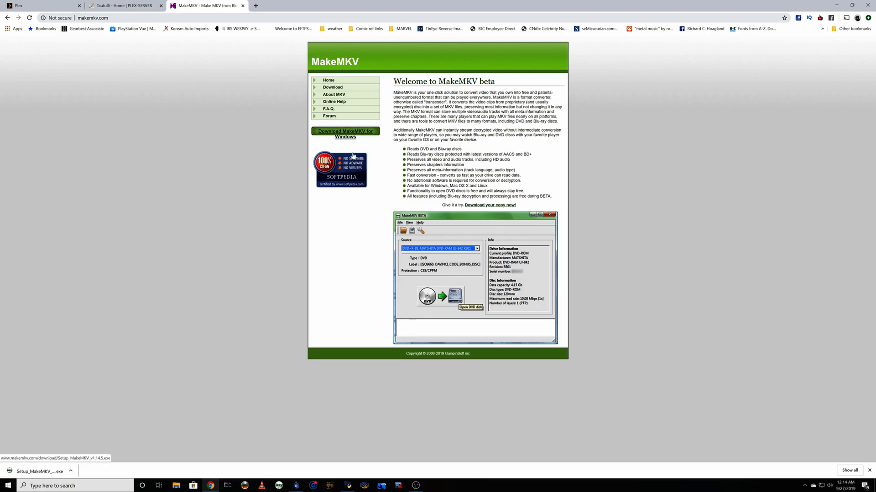
click(333, 87)
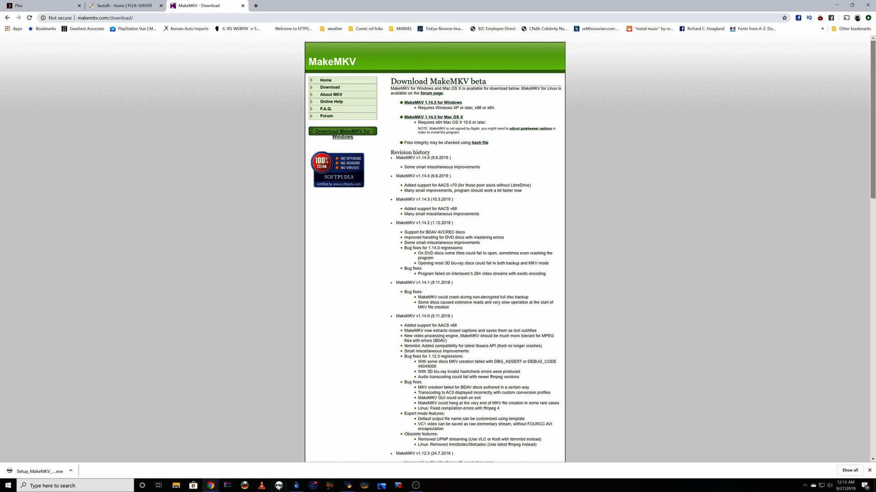
Step: Switch to MakeMKV and open the BLACK_SNAKE_MOAN Blu-ray disc, agreeing to start the 30-day evaluation period
click(278, 486)
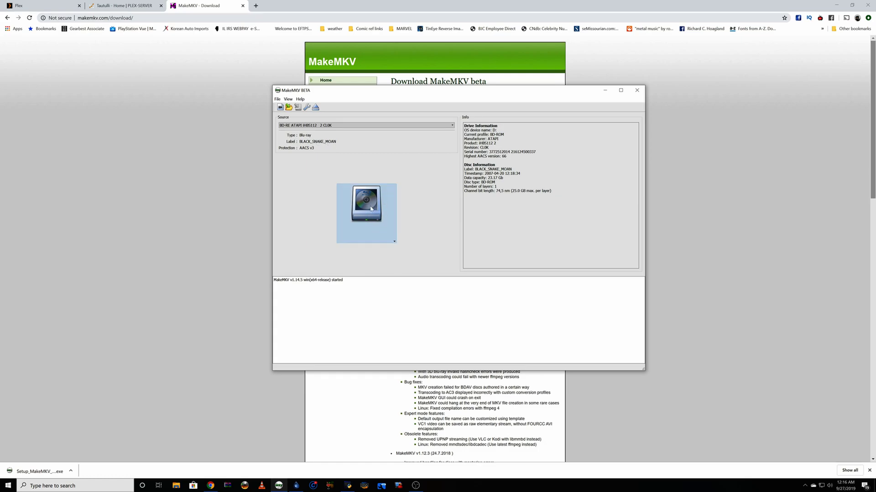
click(371, 209)
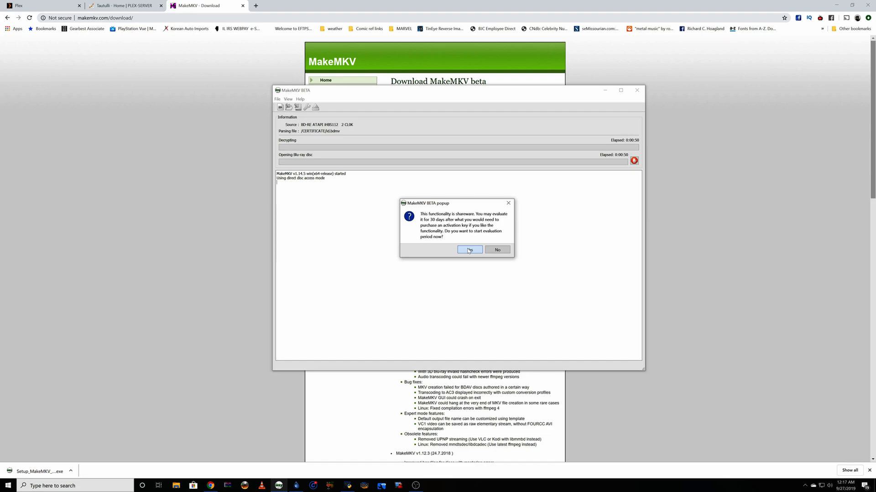
click(469, 251)
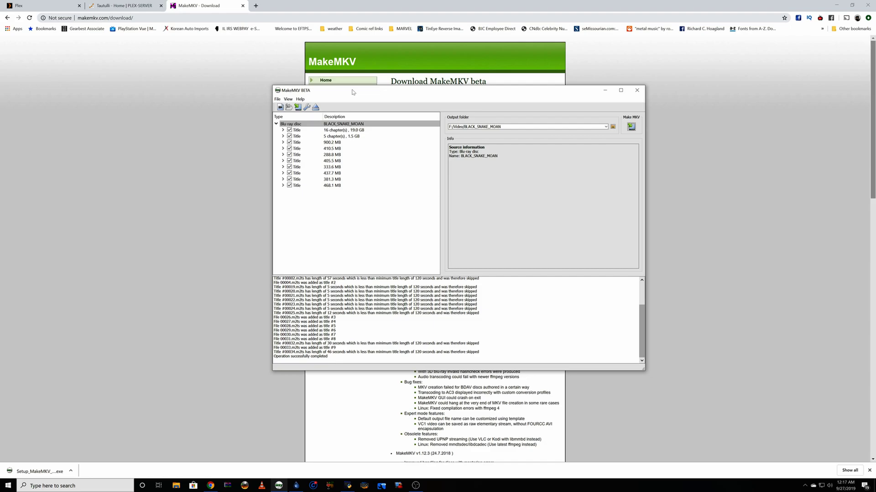
drag(357, 94, 362, 96)
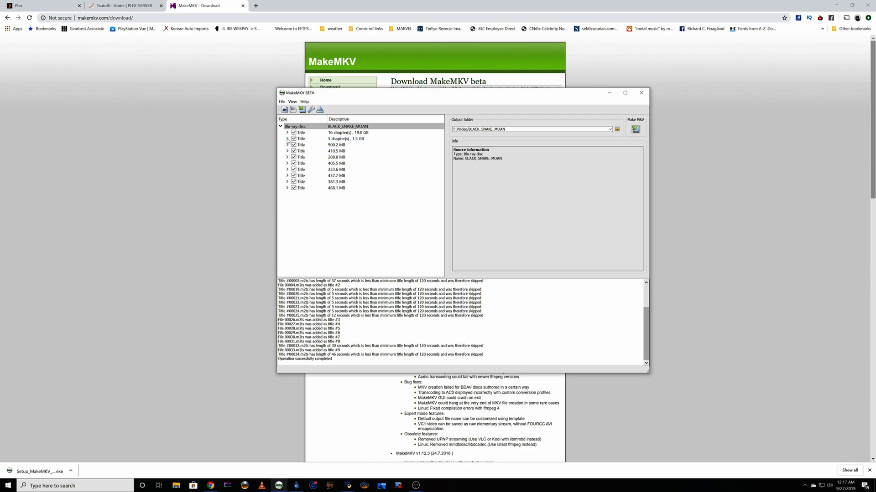
Step: Exclude every title on the disc except the 16-chapter, 19.0 GB main title
click(287, 141)
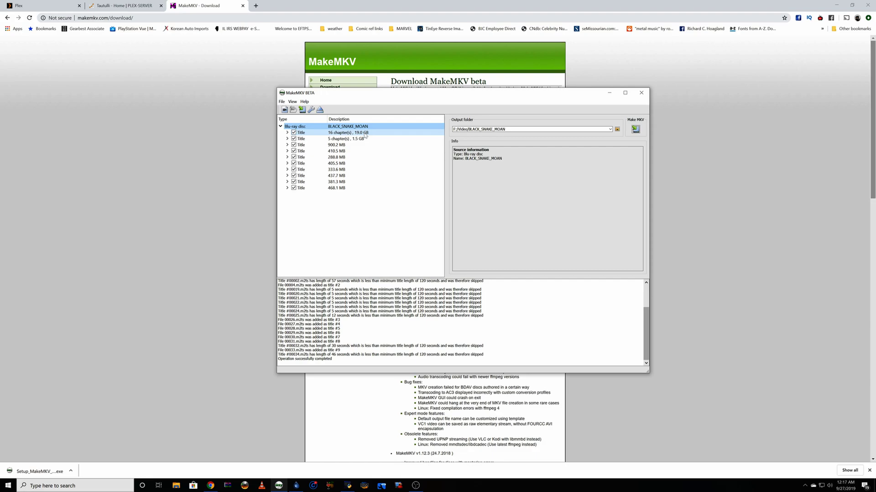
click(294, 139)
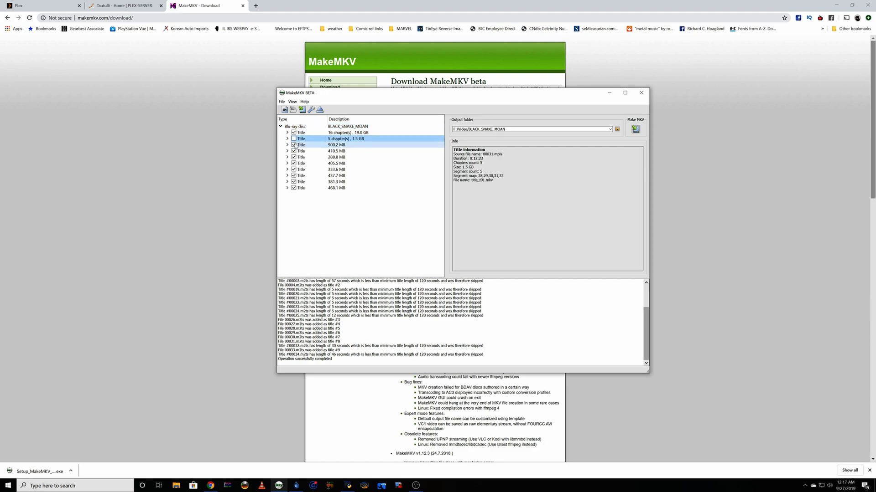
click(294, 145)
click(294, 150)
click(294, 157)
click(294, 163)
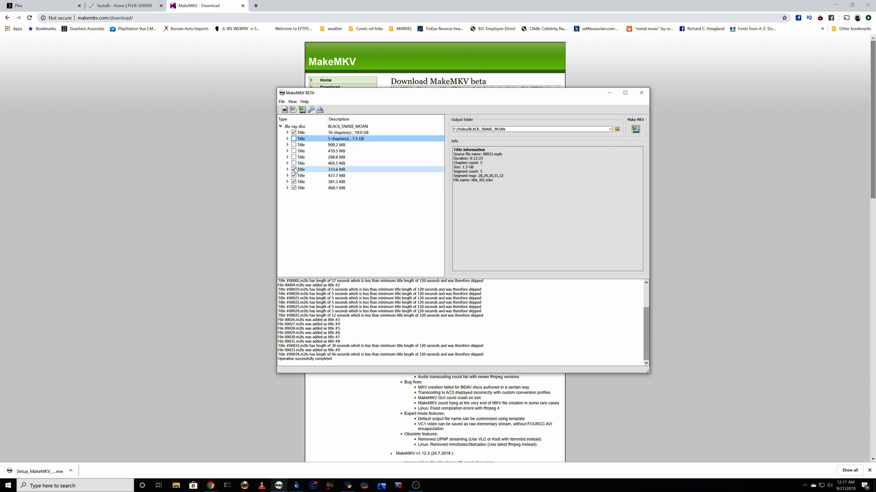
click(293, 170)
click(294, 176)
click(294, 181)
click(294, 188)
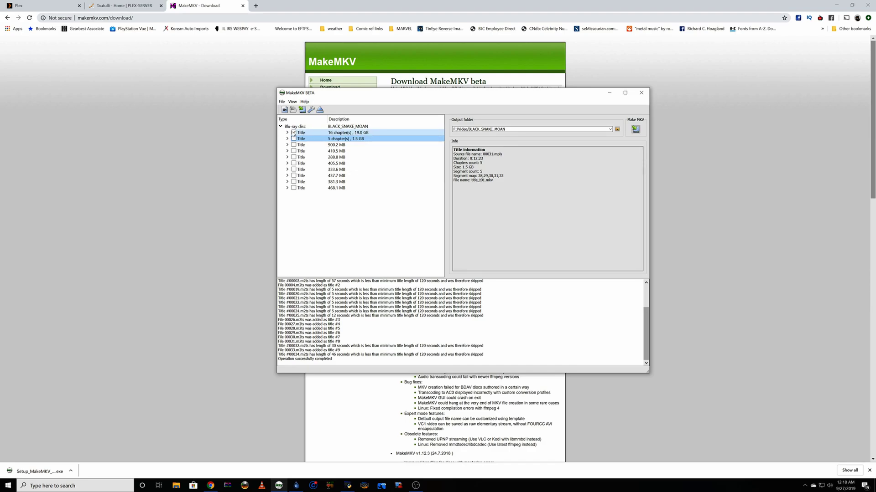
Step: Expand the main title's tracks and exclude the DD Surround 5.1 French and DD Stereo English audio
click(287, 133)
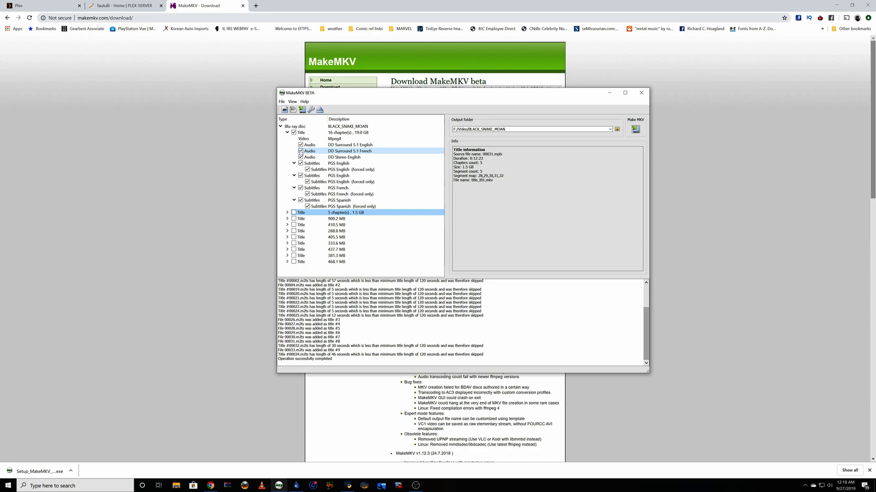
click(301, 151)
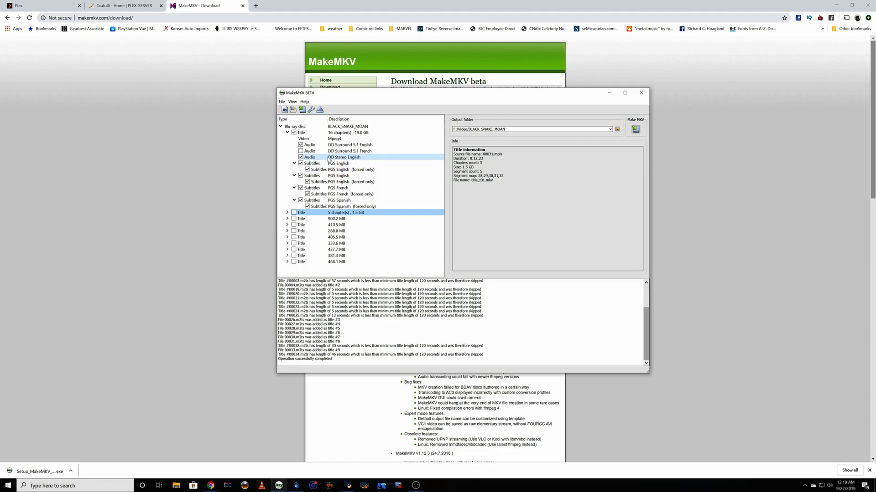
click(300, 157)
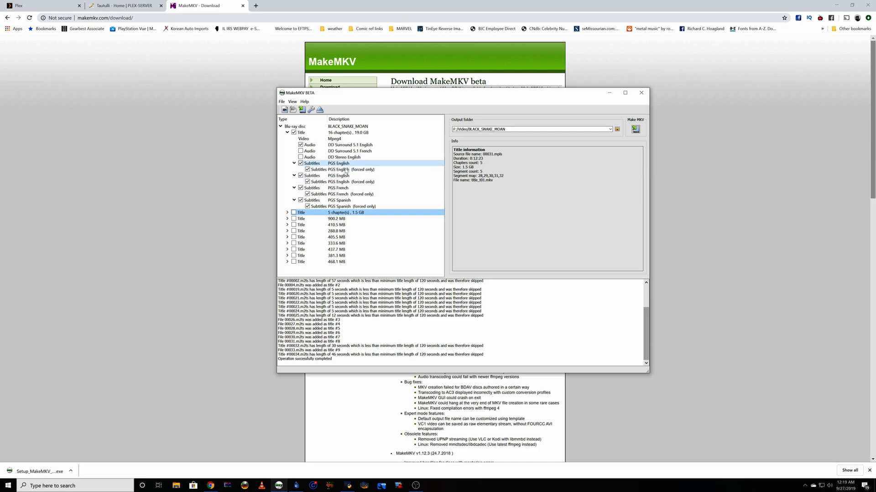
Step: Exclude all English, French and Spanish subtitle tracks of the main title, including the forced-only ones
click(307, 170)
click(301, 176)
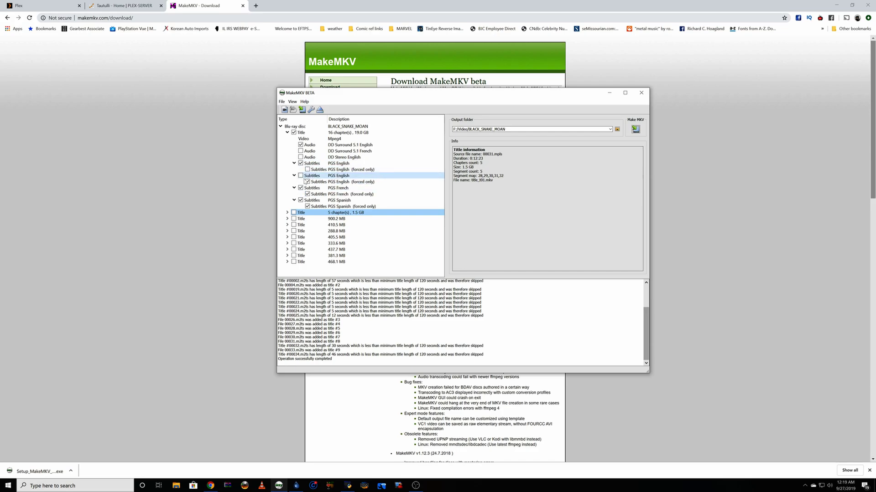
click(308, 181)
click(300, 188)
click(307, 194)
click(301, 200)
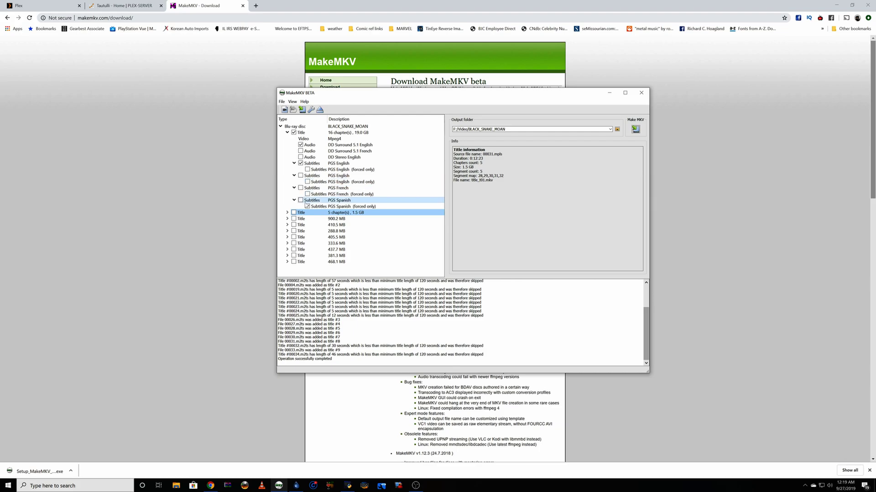
click(307, 206)
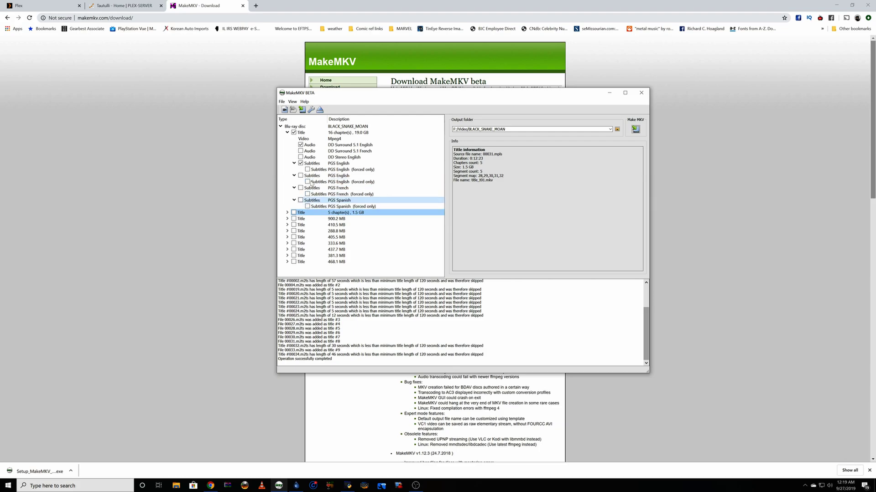
click(300, 163)
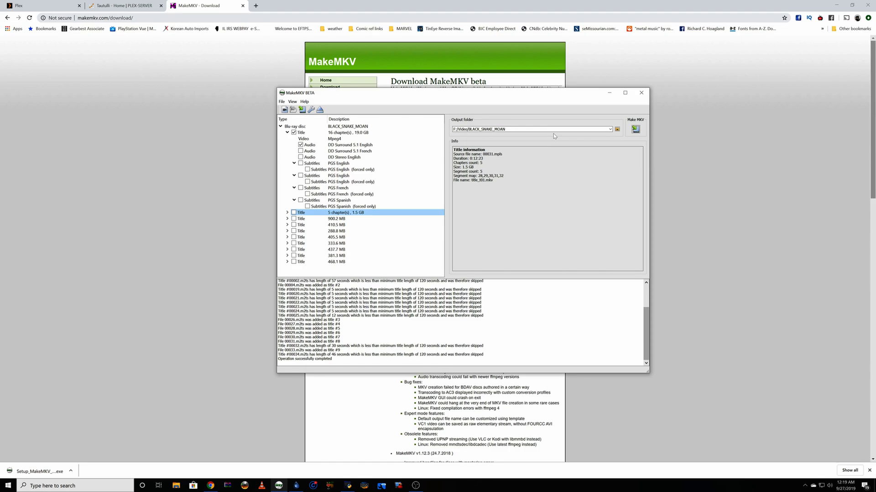
Step: Set the output folder to the Desktop and save the selected title as an MKV file
click(617, 130)
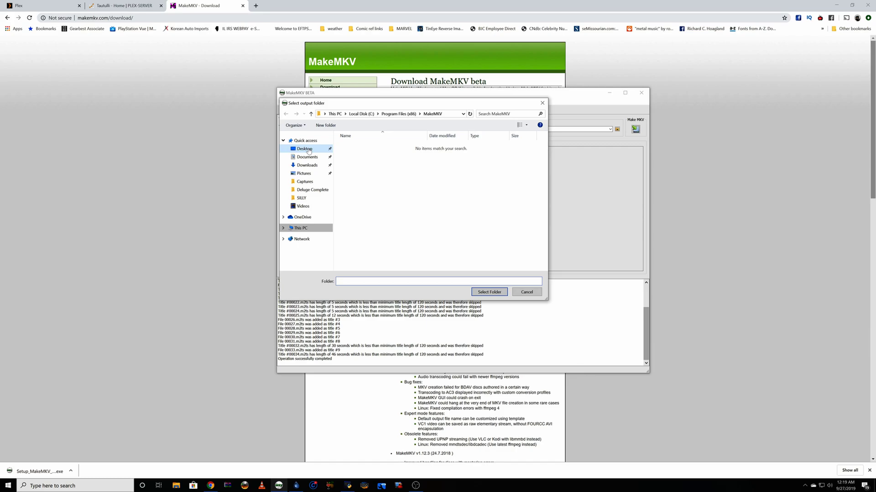
click(308, 150)
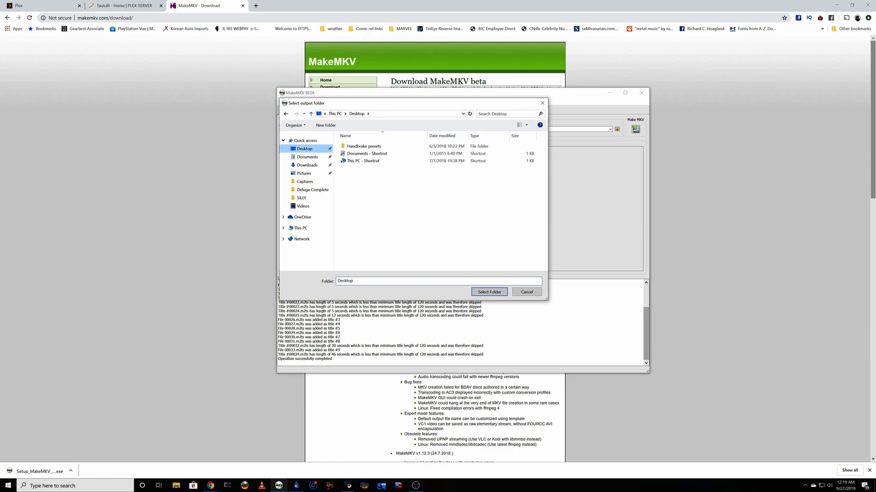
click(487, 292)
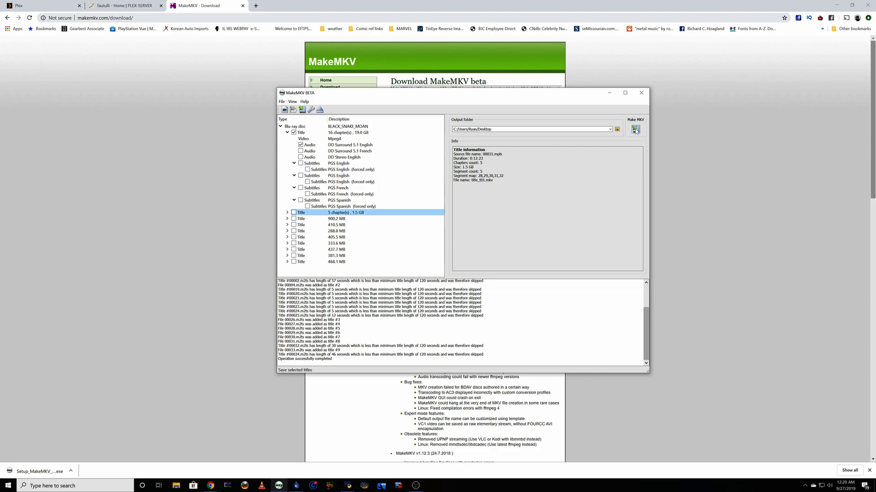
click(636, 130)
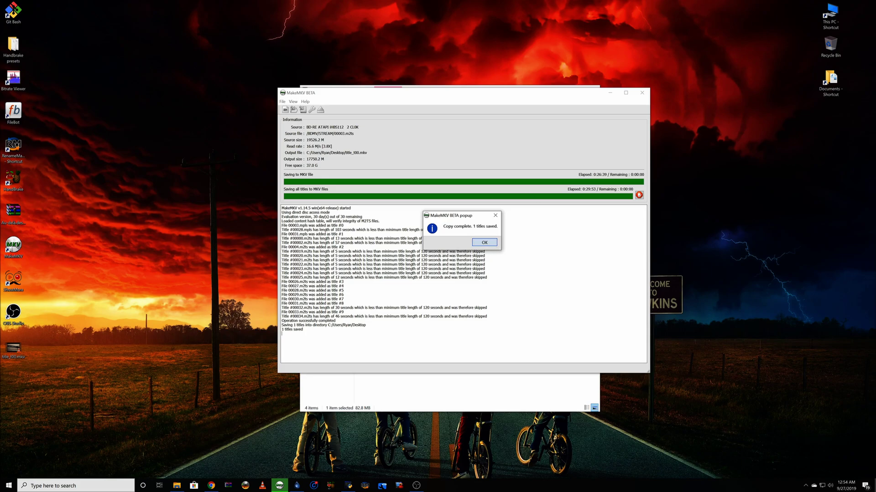
Step: Dismiss the copy-complete notice, close MakeMKV and show the desktop
click(484, 242)
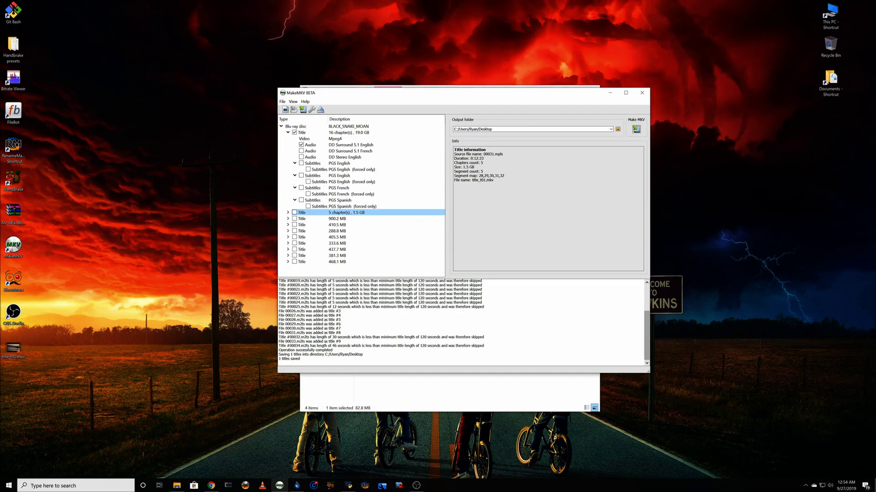
click(641, 93)
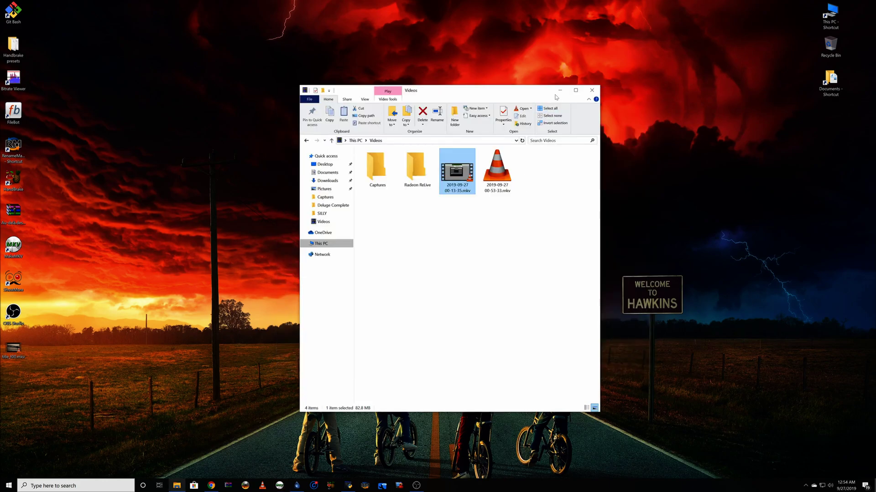
key(super+d)
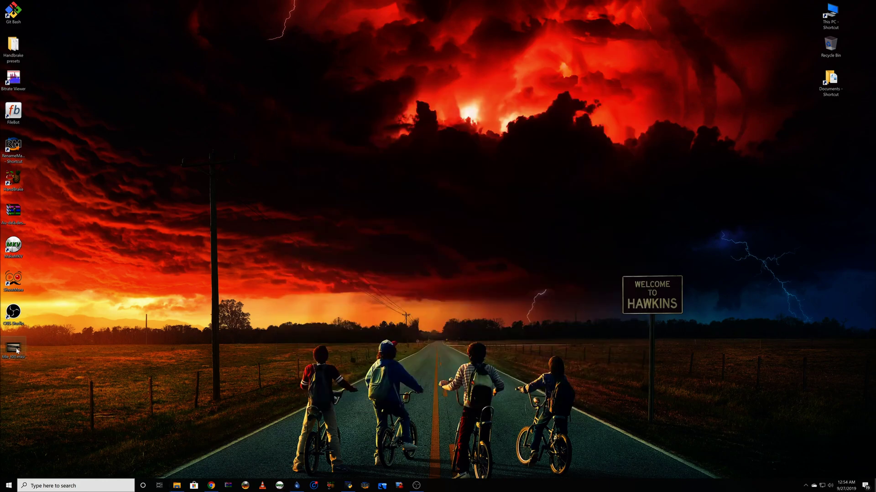
Step: Move the ripped MKV file to an open area of the desktop and rename it Black Snake Moan (2007)
drag(186, 302, 336, 224)
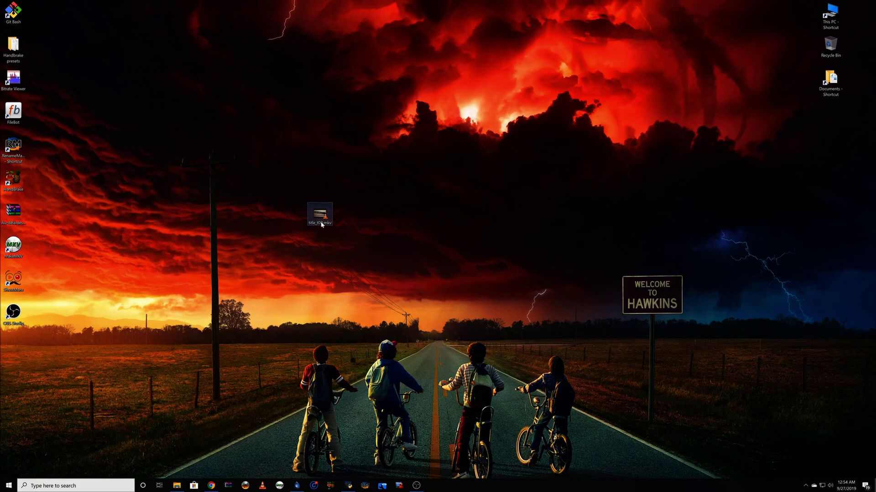
key(F2)
text(Black Snake Moan (20)
text(07))
key(Return)
Step: Play the renamed movie in VLC, enlarge the player, sample early and late scenes, and pause at about 1:32:59
double_click(324, 218)
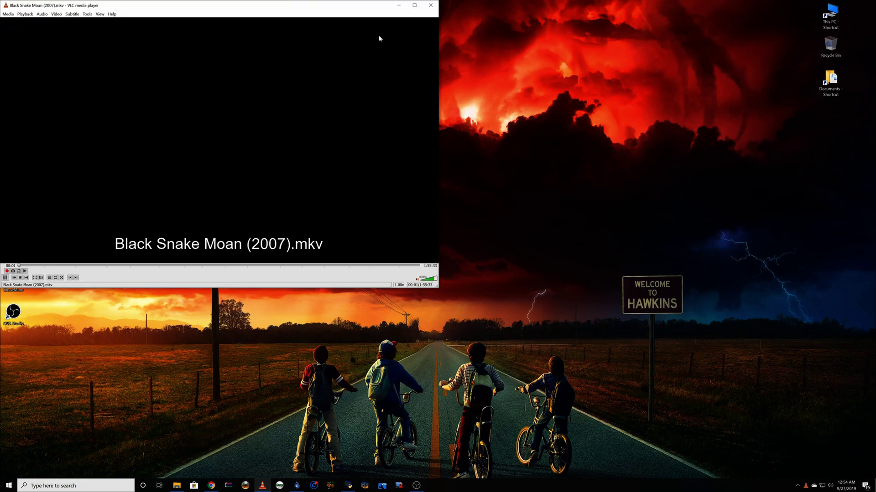
drag(581, 341, 608, 353)
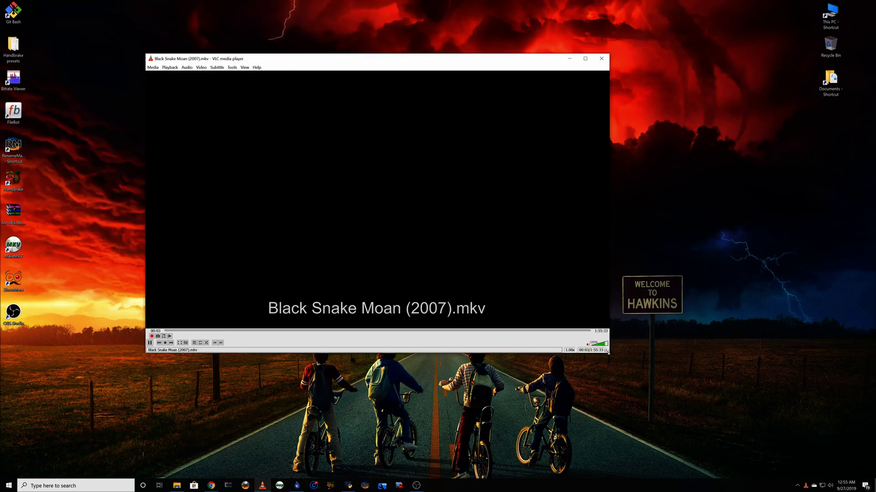
click(173, 331)
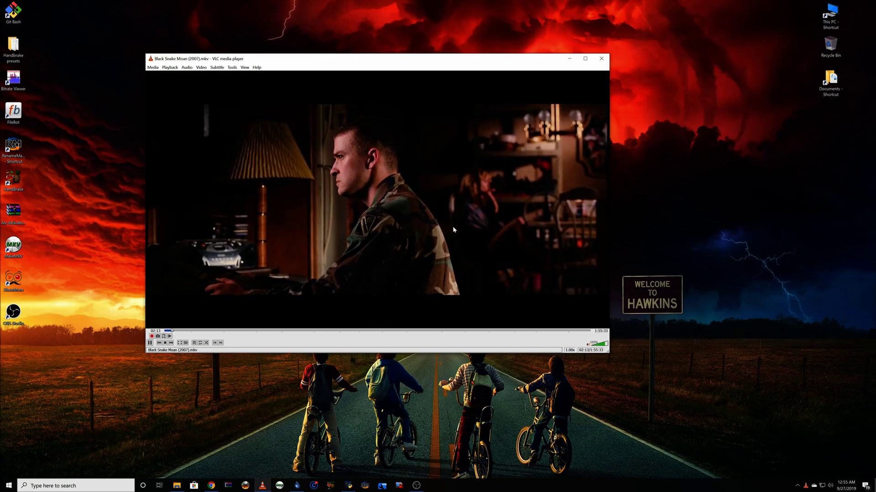
click(461, 331)
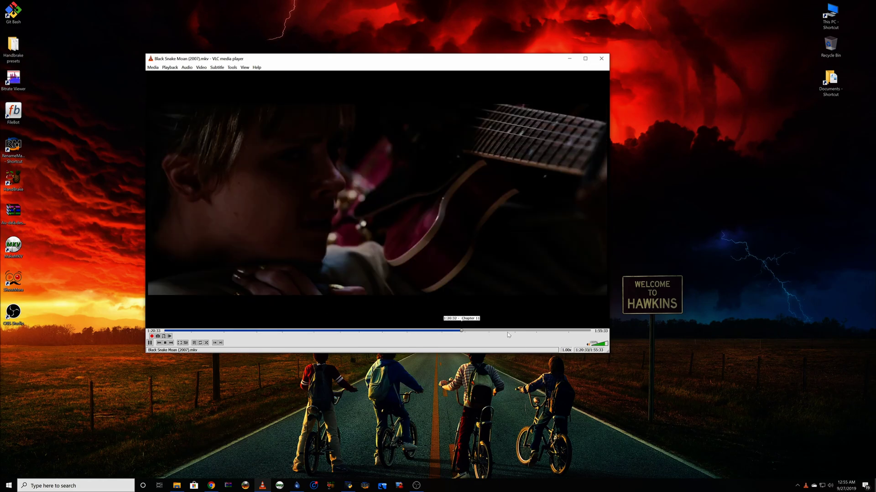
click(507, 331)
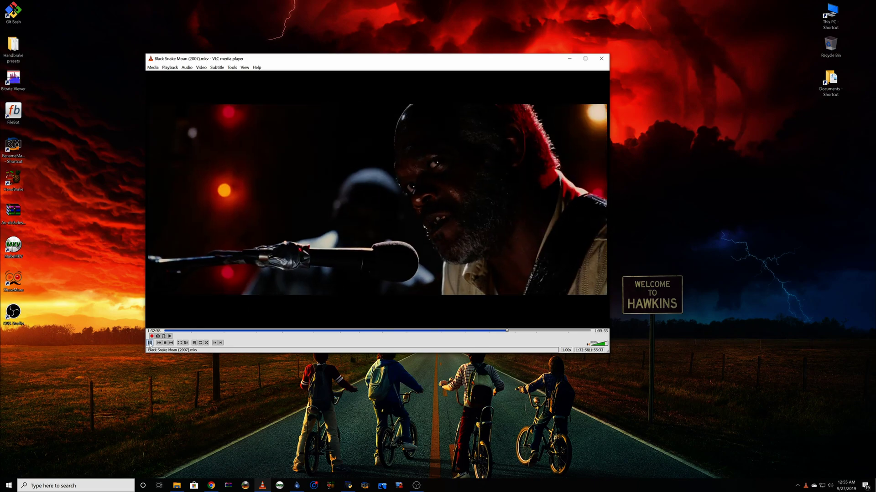
click(149, 343)
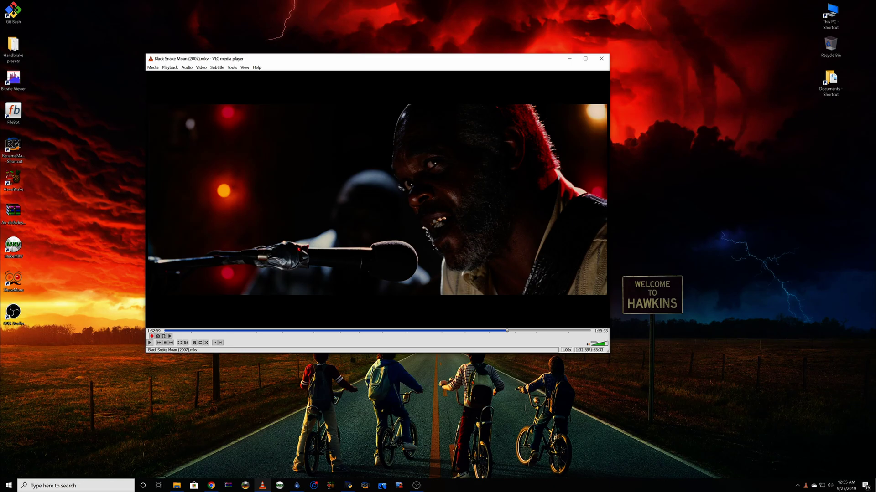
drag(394, 58, 398, 68)
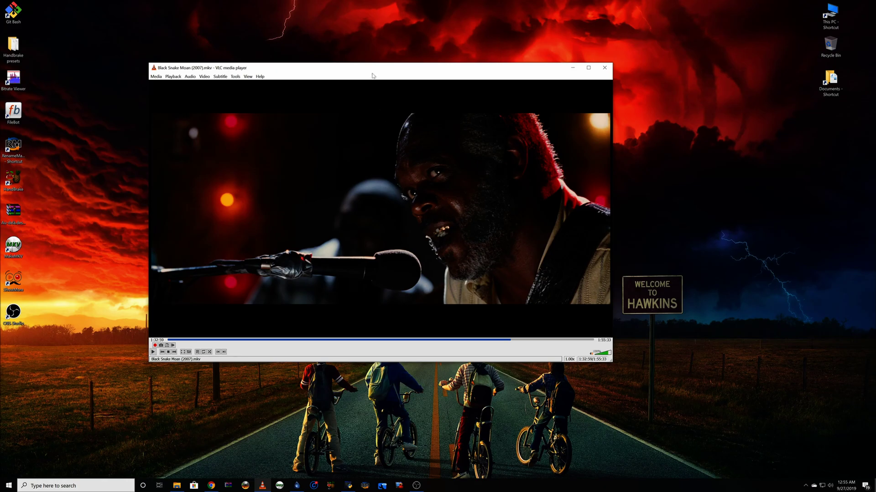
drag(382, 81, 394, 91)
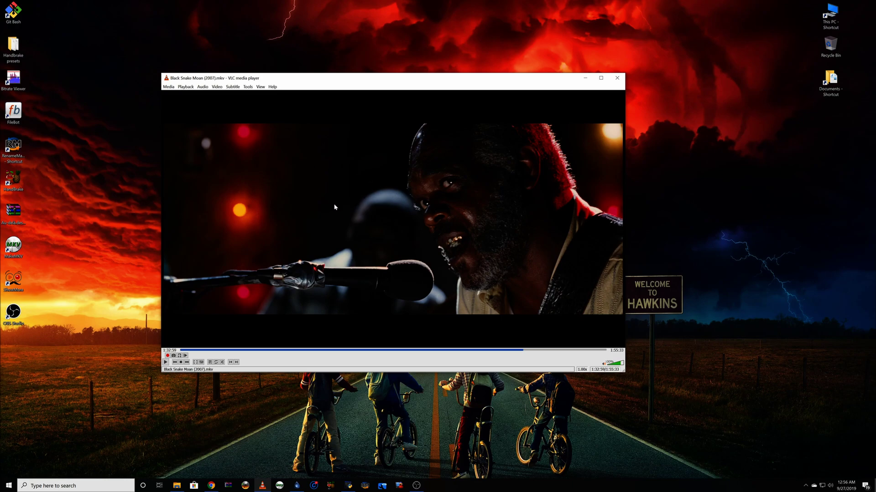
drag(343, 82, 357, 100)
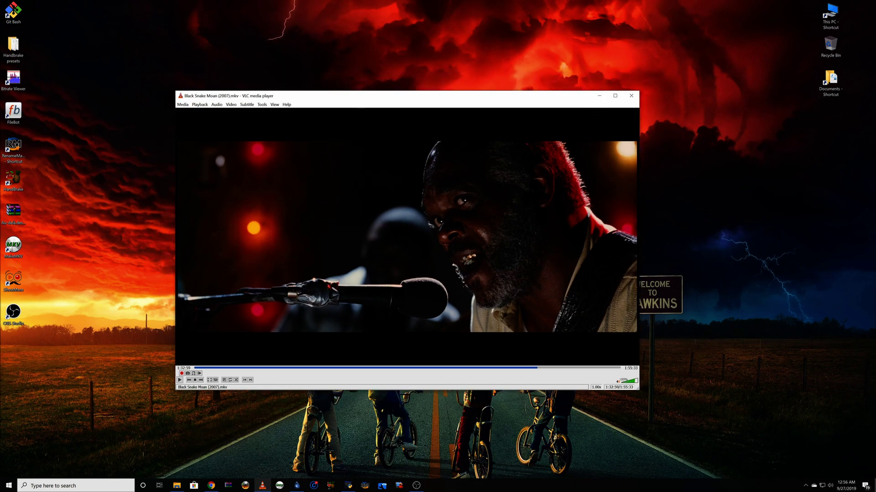